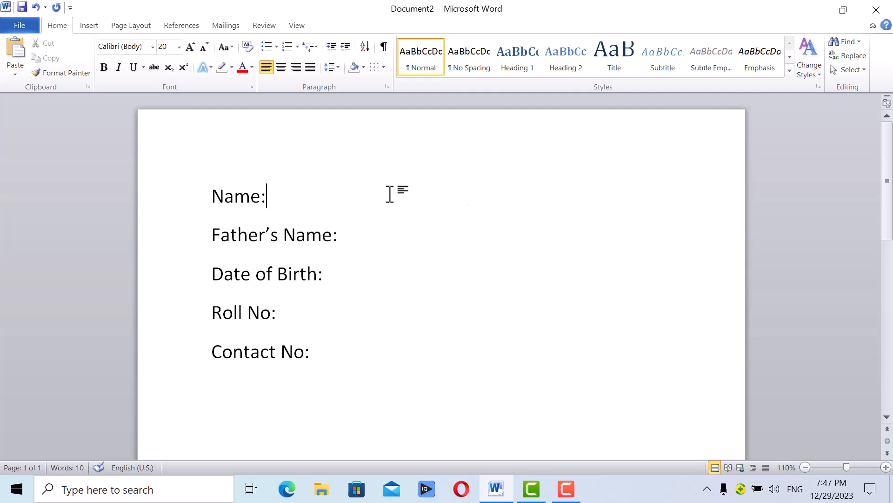
left_click(352, 239)
left_click(288, 318)
left_click(324, 354)
left_click(271, 198)
type(".........................................................")
key("BackSpace")
key("BackSpace")
key("BackSpace")
key("BackSpace")
key("BackSpace")
key("BackSpace")
key("BackSpace")
key("BackSpace")
key("BackSpace")
key("BackSpace")
key("BackSpace")
key("BackSpace")
key("BackSpace")
key("BackSpace")
key("BackSpace")
key("BackSpace")
key("BackSpace")
key("BackSpace")
key("BackSpace")
key("BackSpace")
key("BackSpace")
key("BackSpace")
key("BackSpace")
key("BackSpace")
key("BackSpace")
key("BackSpace")
key("BackSpace")
key("BackSpace")
key("BackSpace")
key("BackSpace")
key("BackSpace")
key("BackSpace")
- Set a left-aligned tab stop at 6" with dotted leader 2 for all the form lines
key("ctrl+a")
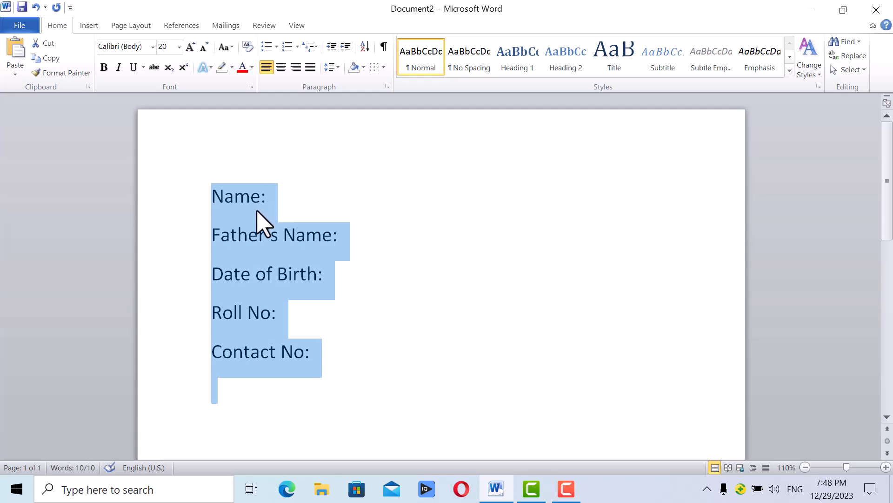
right_click(257, 211)
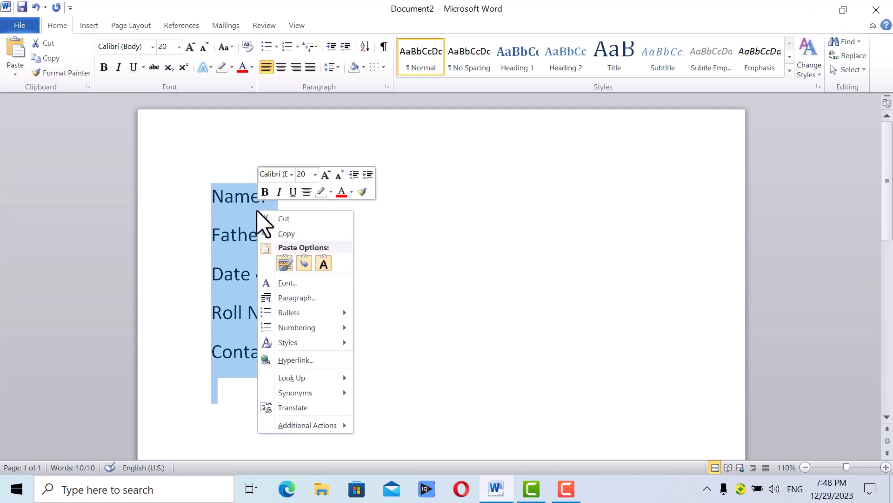
left_click(300, 298)
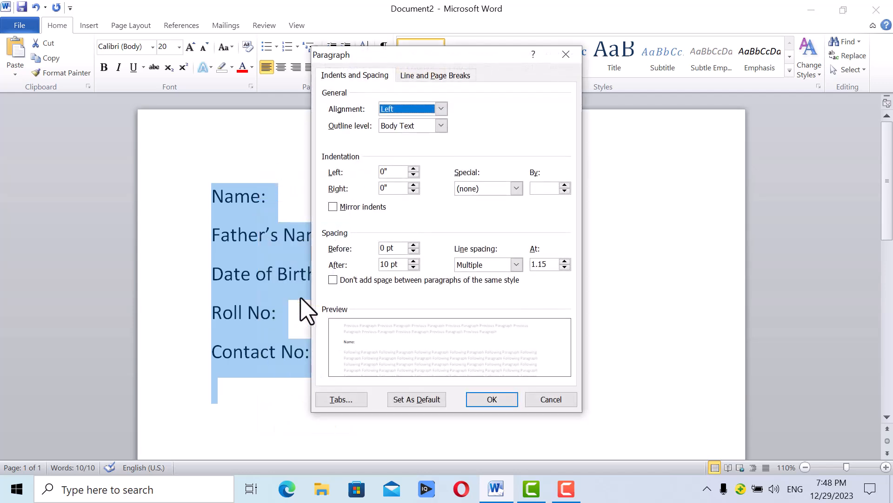
left_click(341, 399)
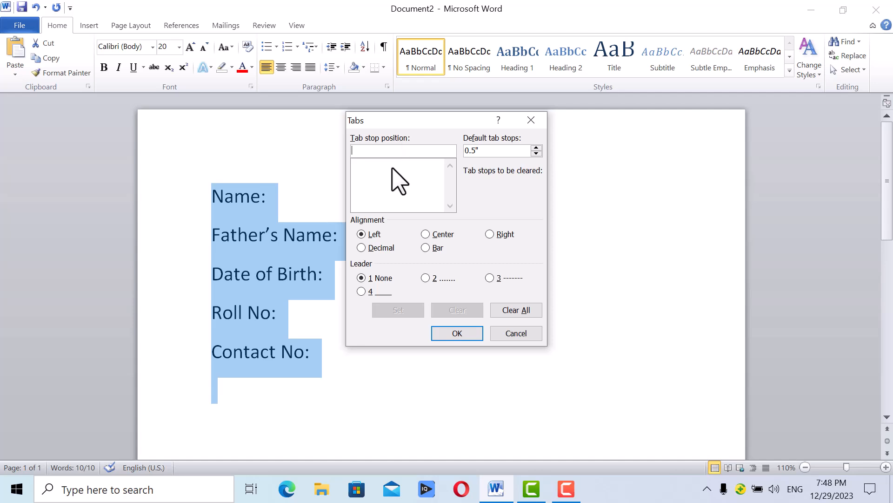
type("6")
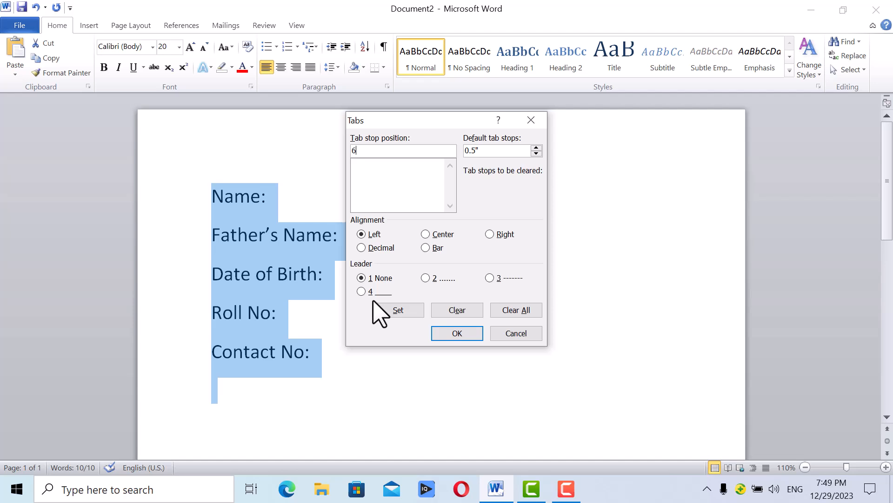
left_click(425, 278)
left_click(403, 312)
left_click(440, 332)
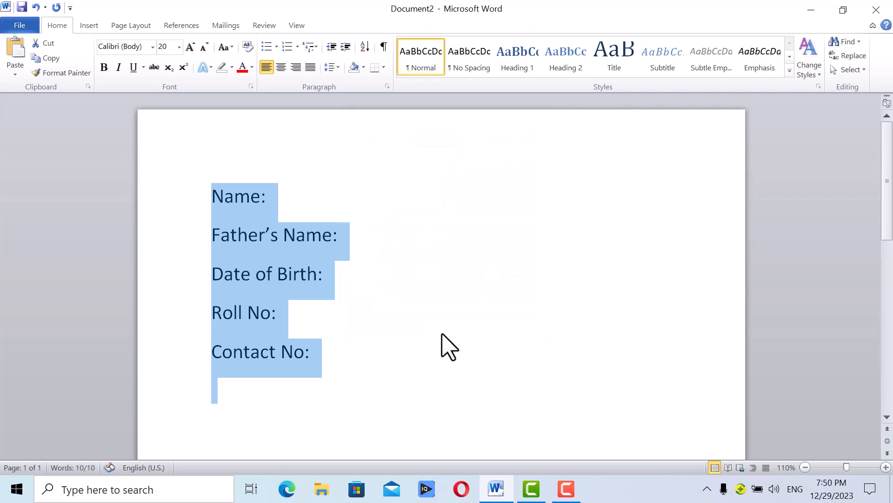
- Add a dotted leader line after each label: Name, Father's Name, Date of Birth, Roll No and Contact No
left_click(287, 206)
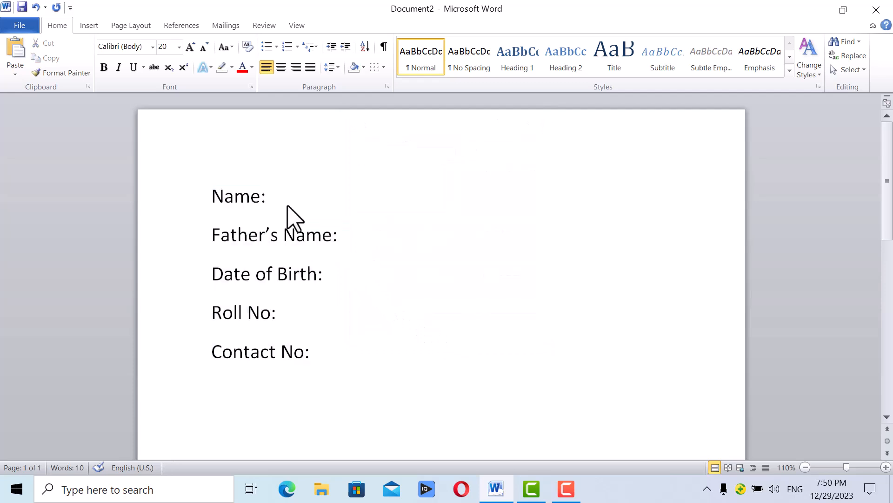
key("Tab")
left_click(345, 235)
key("Tab")
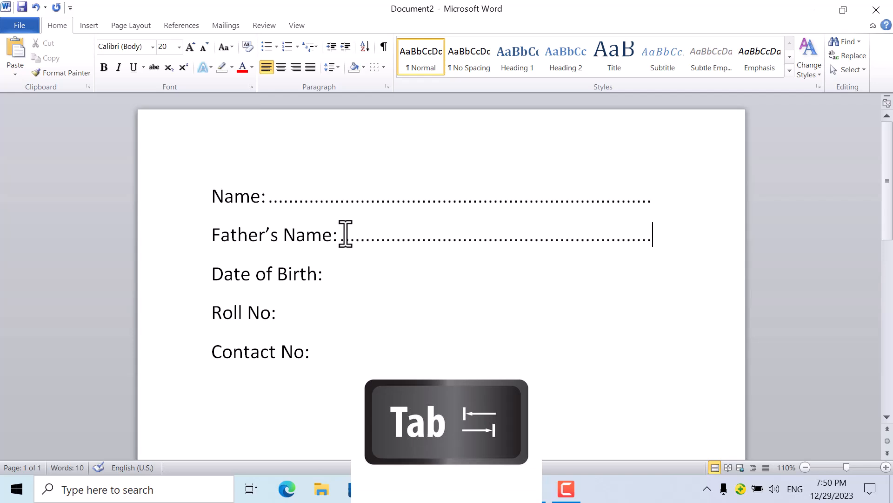
left_click(324, 278)
key("Tab")
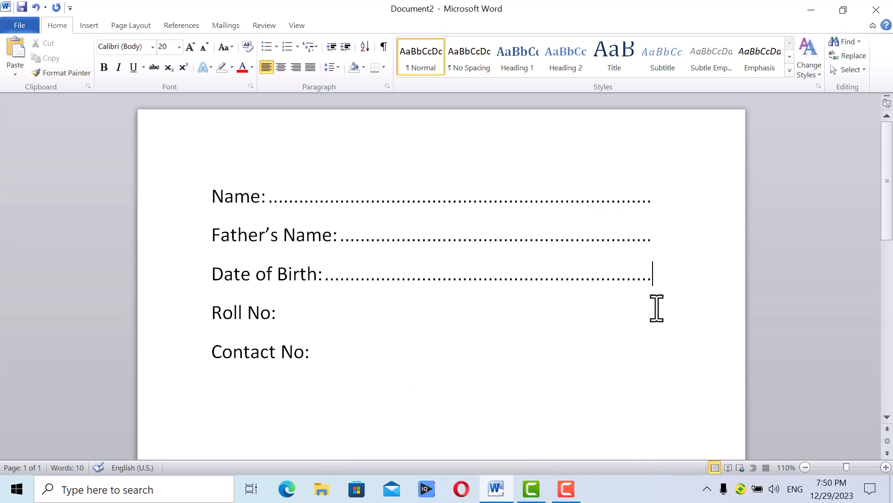
left_click(280, 308)
key("Tab")
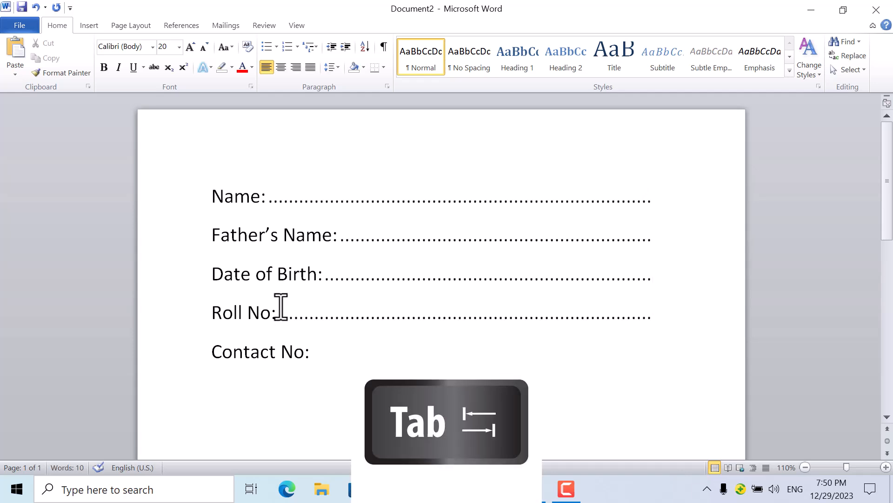
left_click(318, 349)
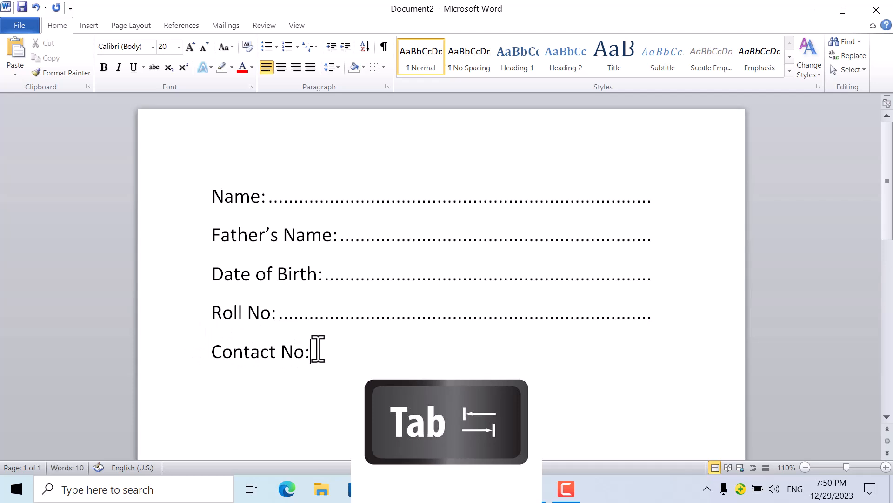
key("Tab")
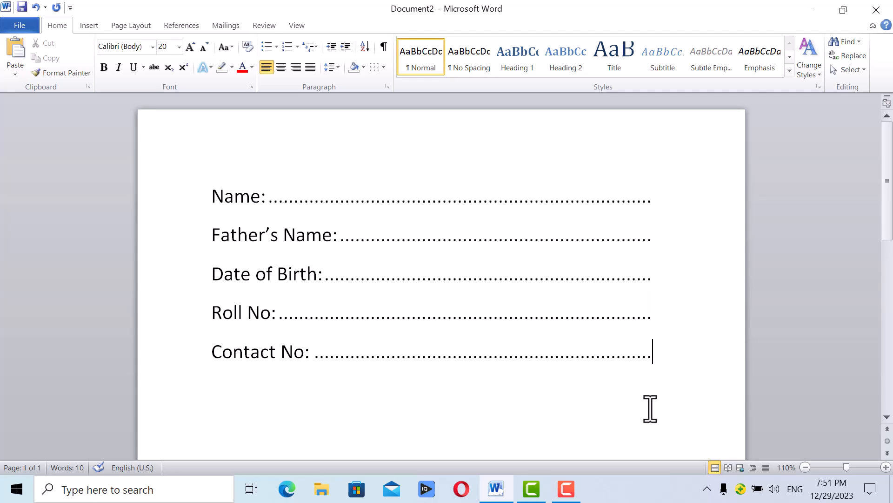
- Undo the dotted leader lines added after the five form labels
left_click(35, 7)
left_click(36, 7)
left_click(36, 7)
left_click(36, 7)
left_click(36, 7)
- Clear all tab stops from the whole form text
key("ctrl+a")
right_click(255, 318)
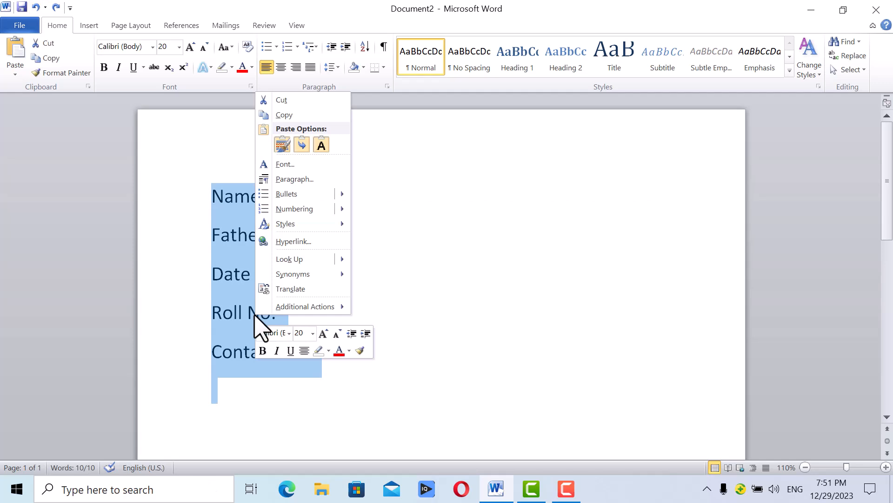
left_click(292, 181)
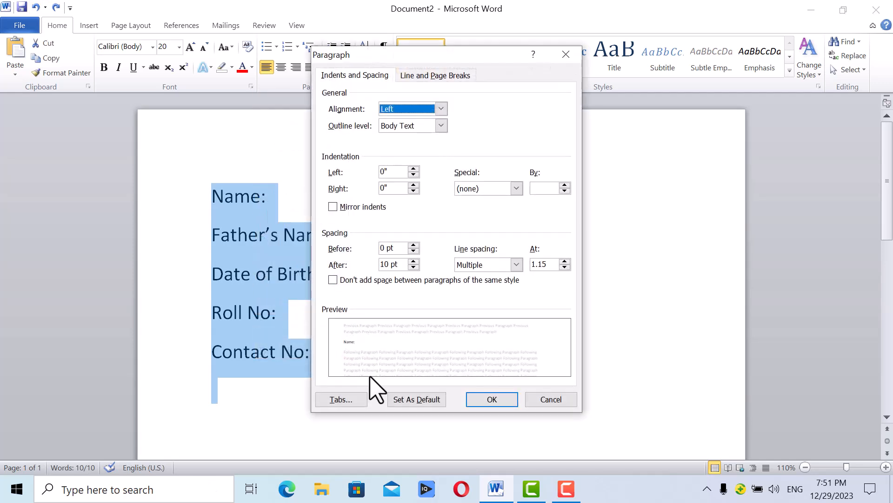
left_click(355, 399)
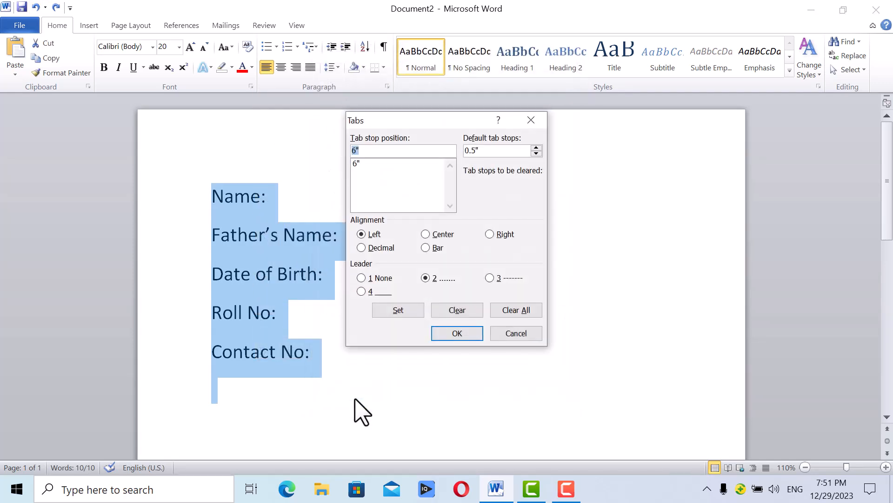
left_click(514, 310)
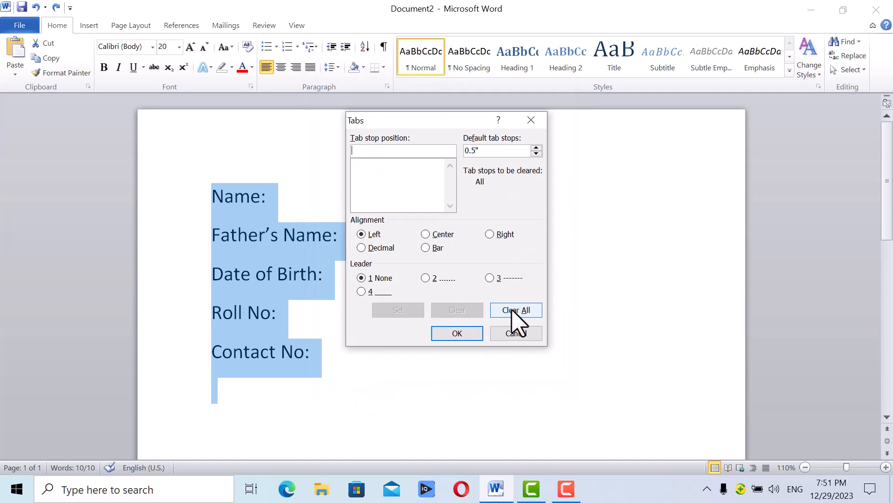
left_click(452, 333)
left_click(349, 359)
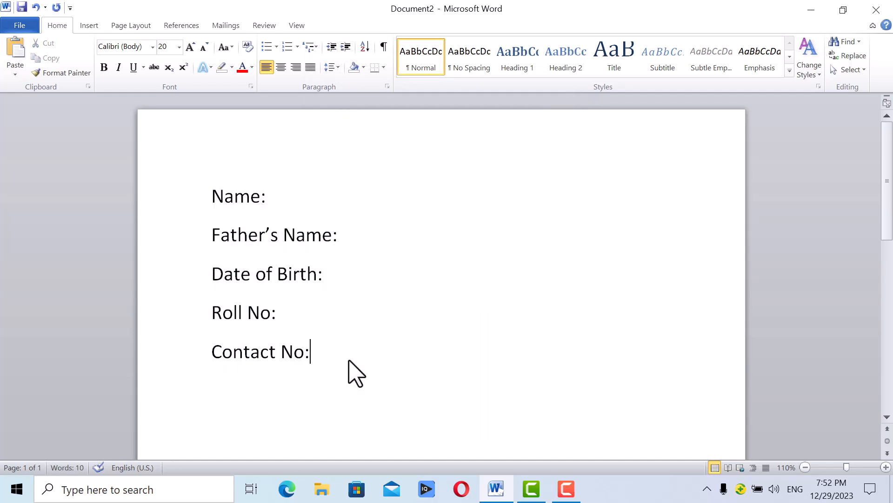
- Set a left-aligned tab stop at 5" with underline leader 4 for all the form lines
key("ctrl+a")
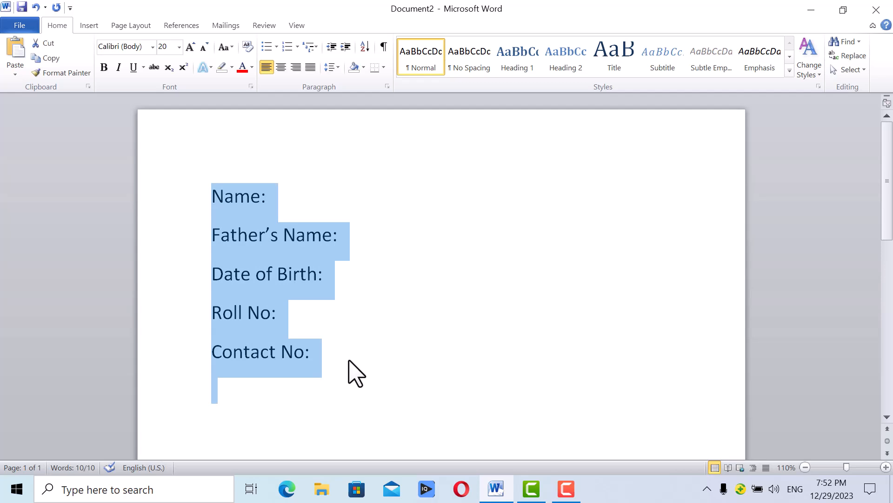
right_click(283, 281)
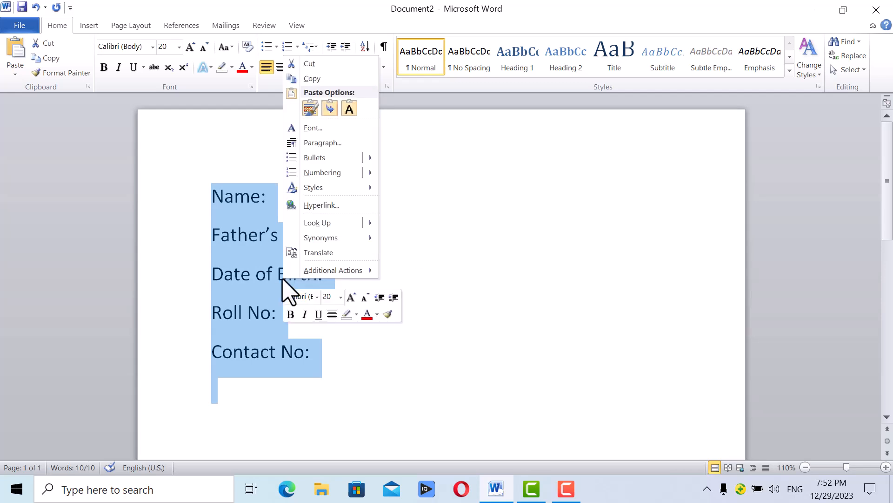
left_click(356, 143)
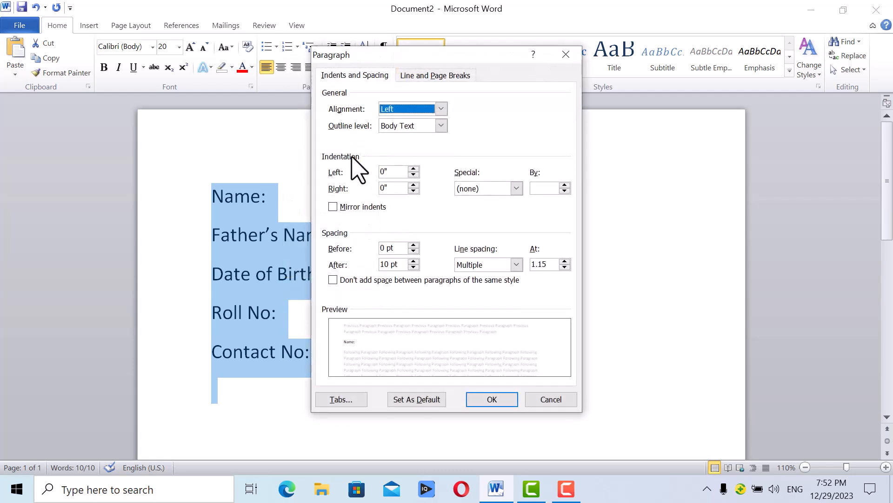
left_click(340, 399)
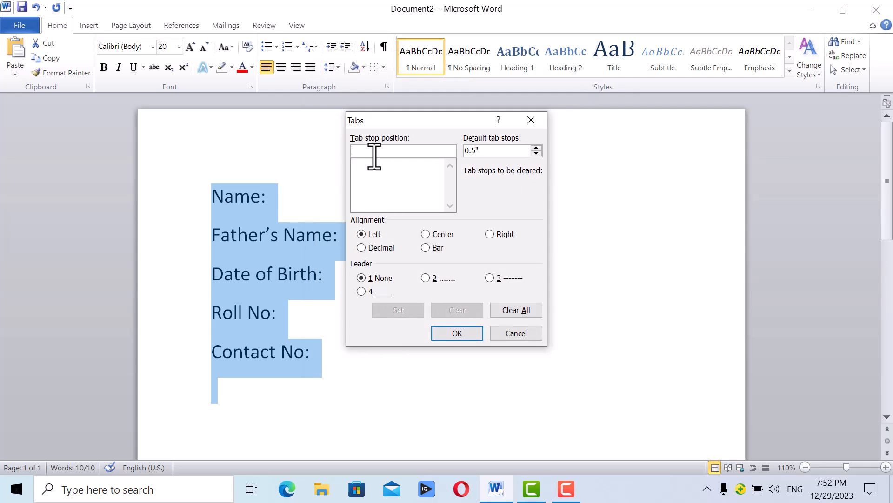
type("5")
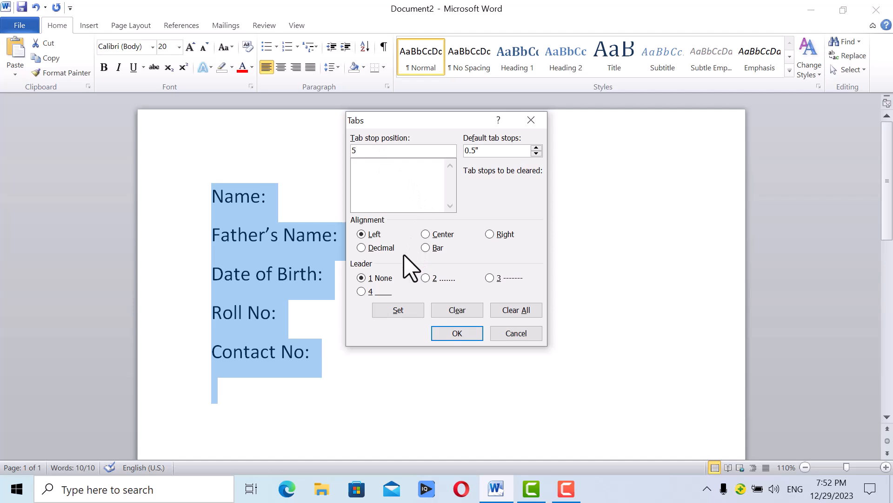
left_click(361, 292)
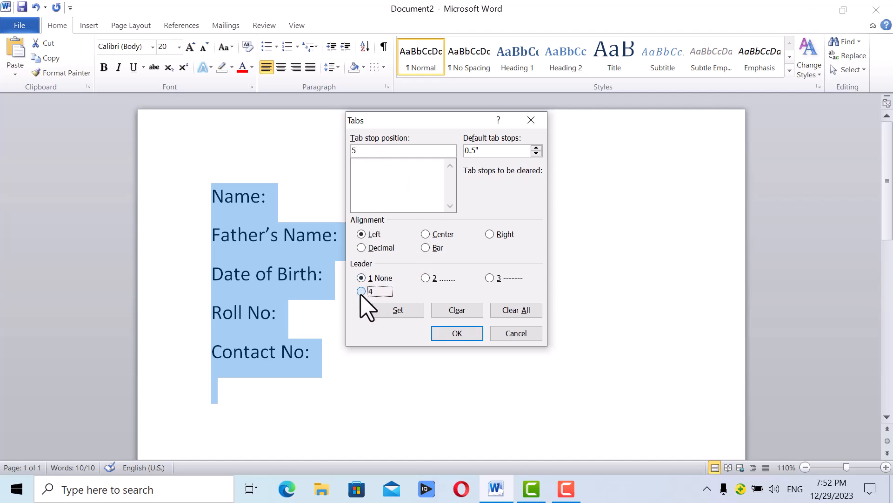
left_click(394, 311)
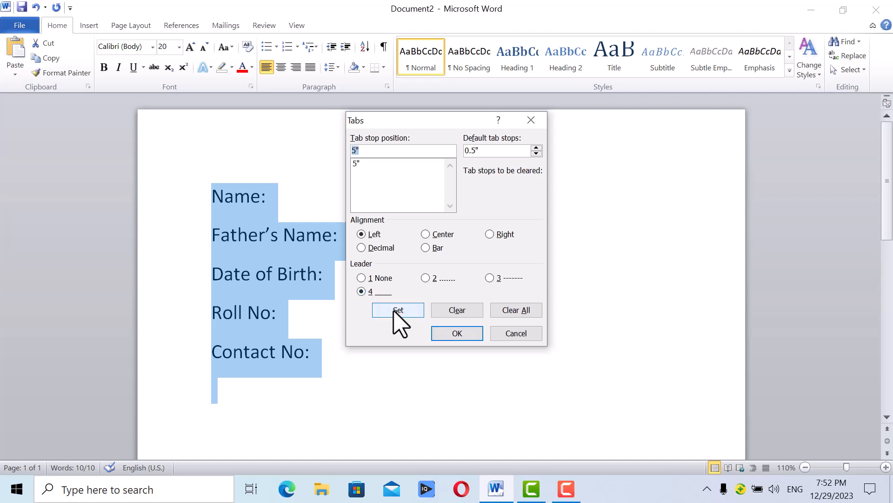
left_click(443, 334)
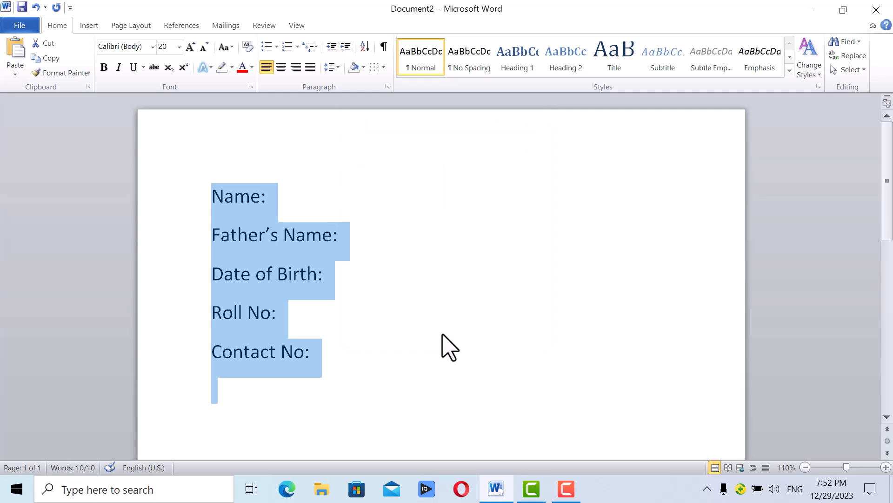
- Add an underline leader after each label: Name, Father's Name, Date of Birth, Roll No and Contact No
left_click(268, 197)
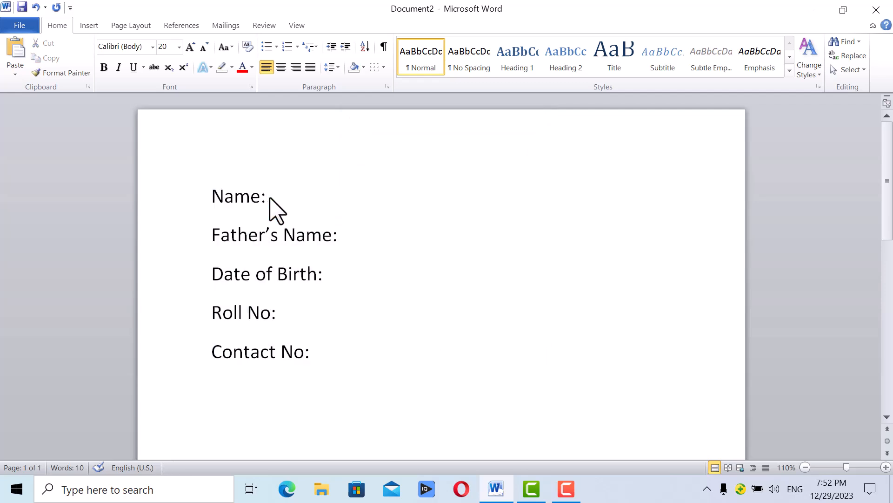
key("Tab")
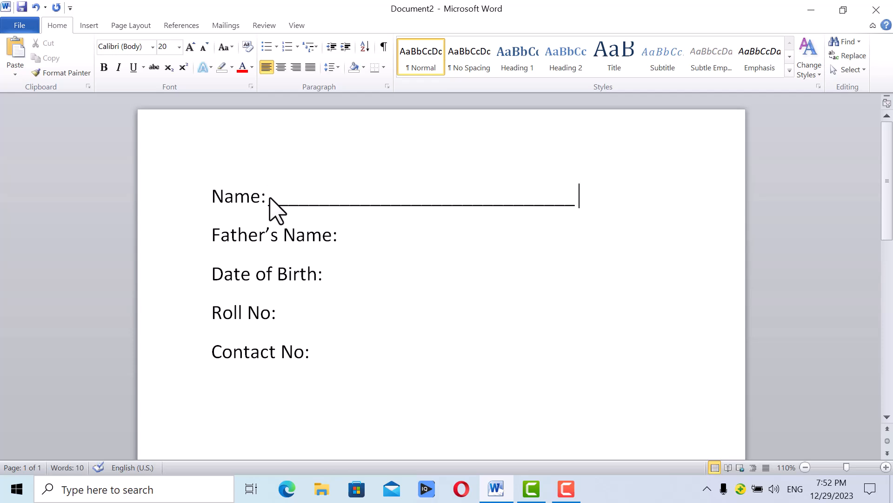
left_click(341, 234)
key("Tab")
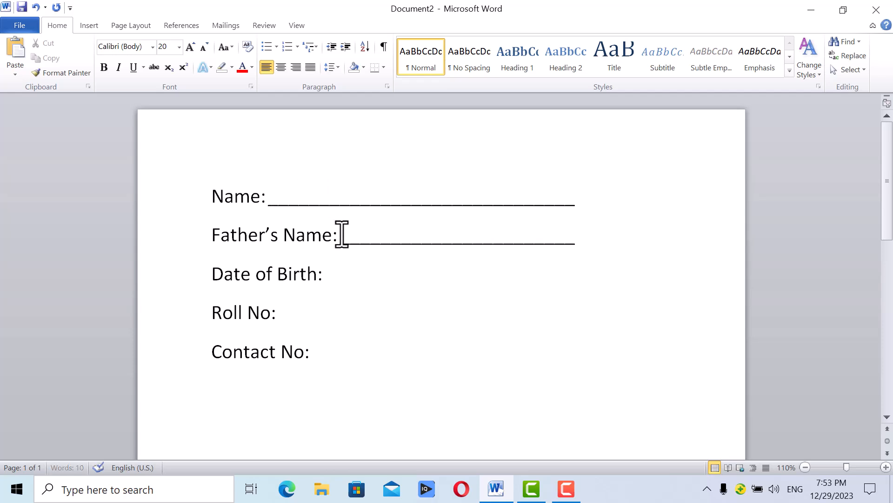
left_click(329, 286)
key("Tab")
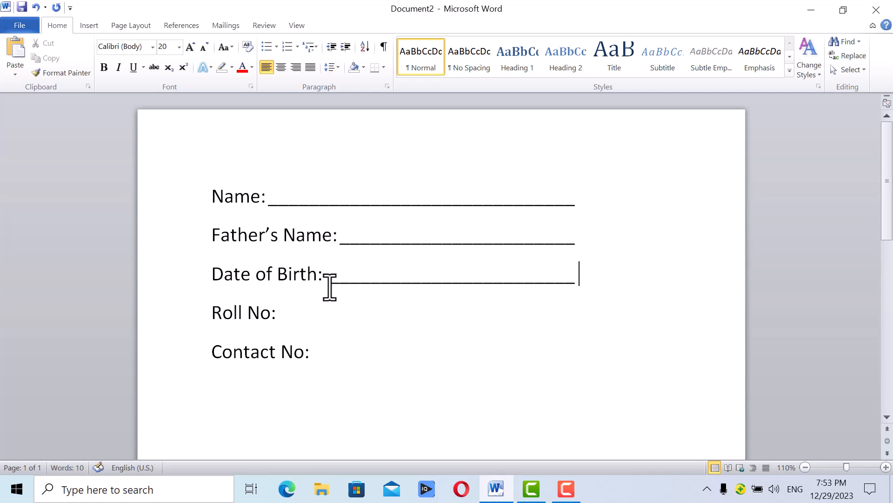
left_click(282, 310)
key("Tab")
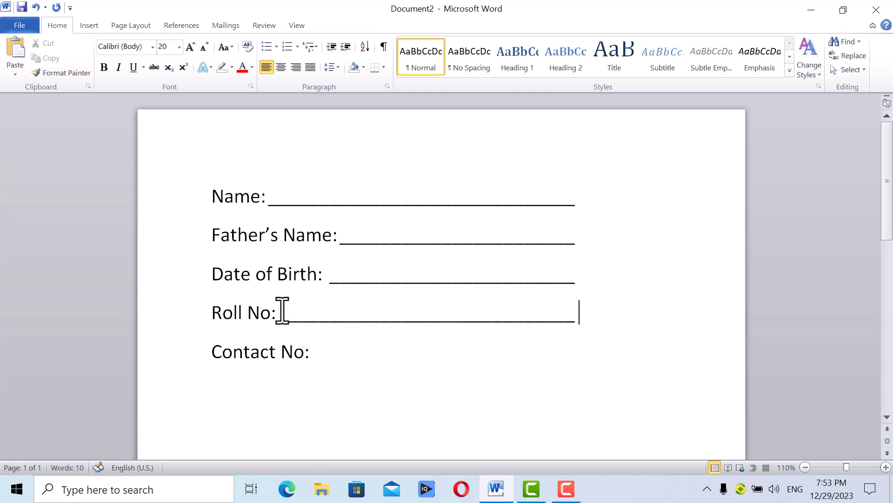
left_click(314, 356)
key("Tab")
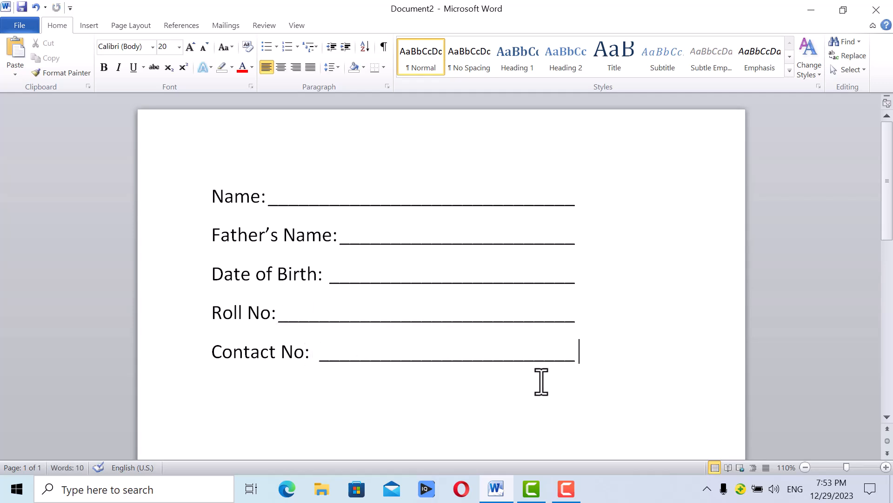